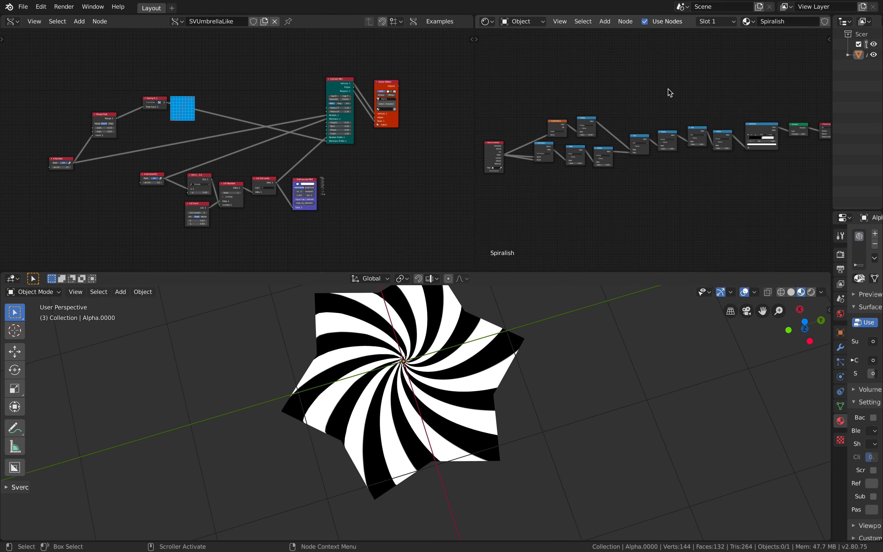
# Widen the shader node editor and the outliner and properties column
pyautogui.moveTo(672, 93); pyautogui.dragTo(666, 94, button='middle')
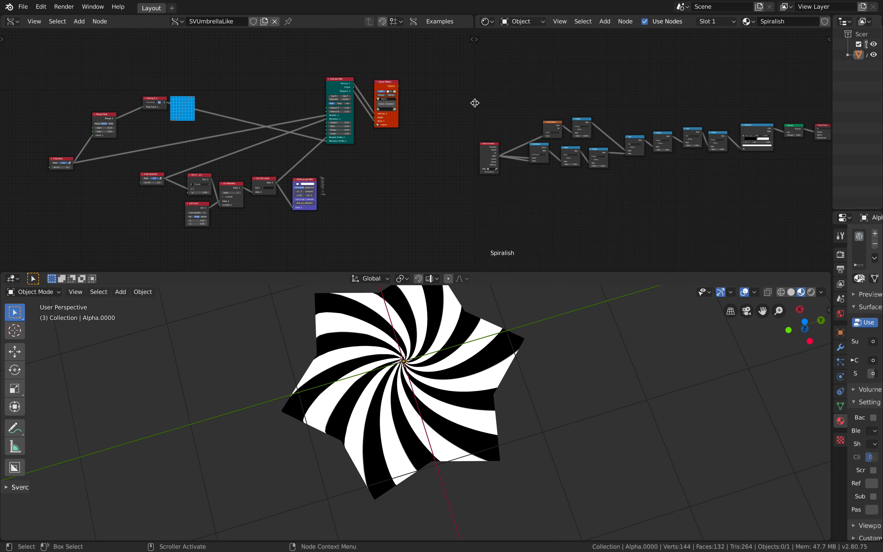
pyautogui.moveTo(473, 103); pyautogui.dragTo(435, 103)
pyautogui.moveTo(668, 109); pyautogui.dragTo(672, 108, button='middle')
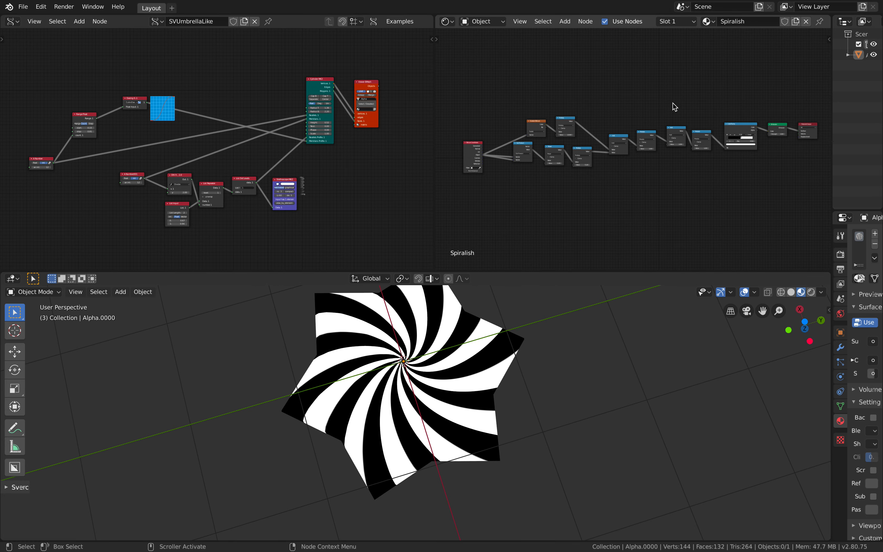
pyautogui.moveTo(831, 186); pyautogui.dragTo(754, 176)
pyautogui.moveTo(473, 361); pyautogui.dragTo(484, 360, button='middle')
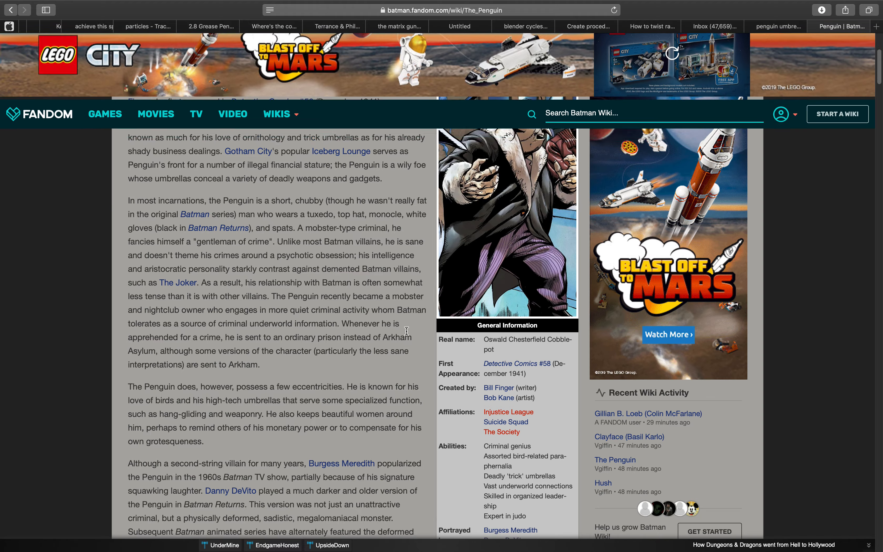
# Switch to the browser and examine the Penguin wiki's trademark umbrella picture and the open penguin umbrella results
pyautogui.scroll(-10, 377, 328)
pyautogui.scroll(-3, 257, 339)
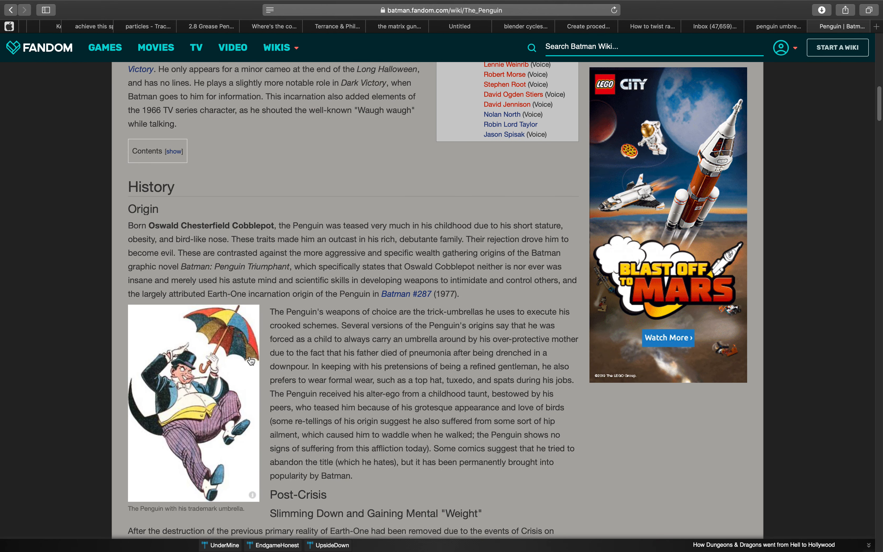
pyautogui.click(789, 25)
pyautogui.scroll(-5, 578, 204)
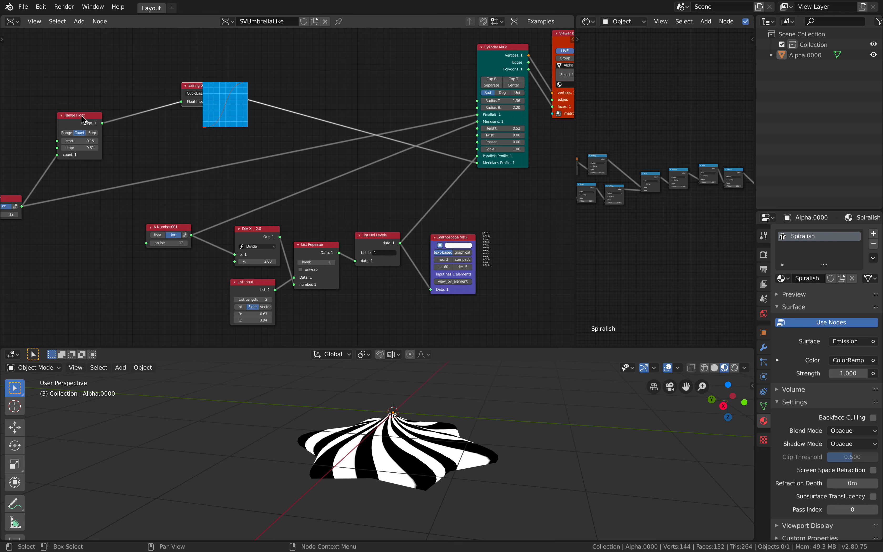
# Move the Range Float node beside the Easing 0..1 node and adjust its stop value to about 0.80
pyautogui.moveTo(73, 115); pyautogui.dragTo(139, 93)
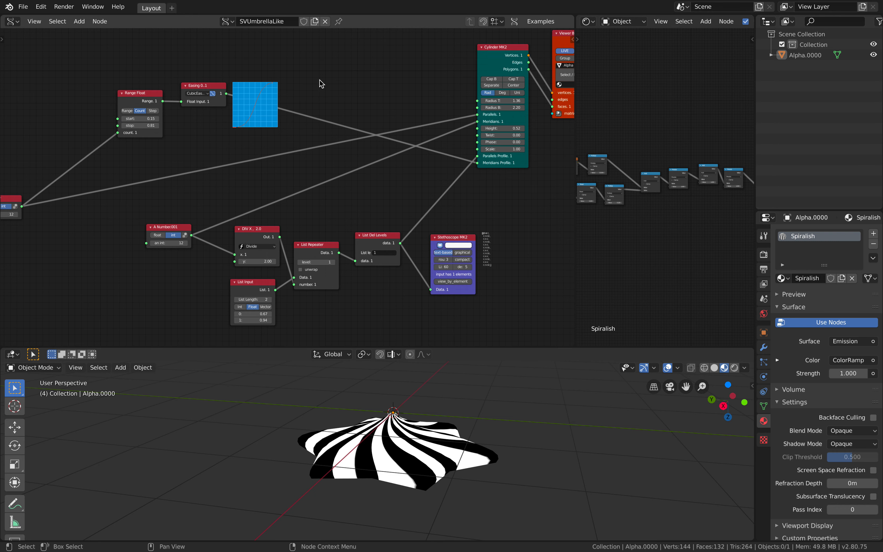
pyautogui.scroll(4, 302, 152)
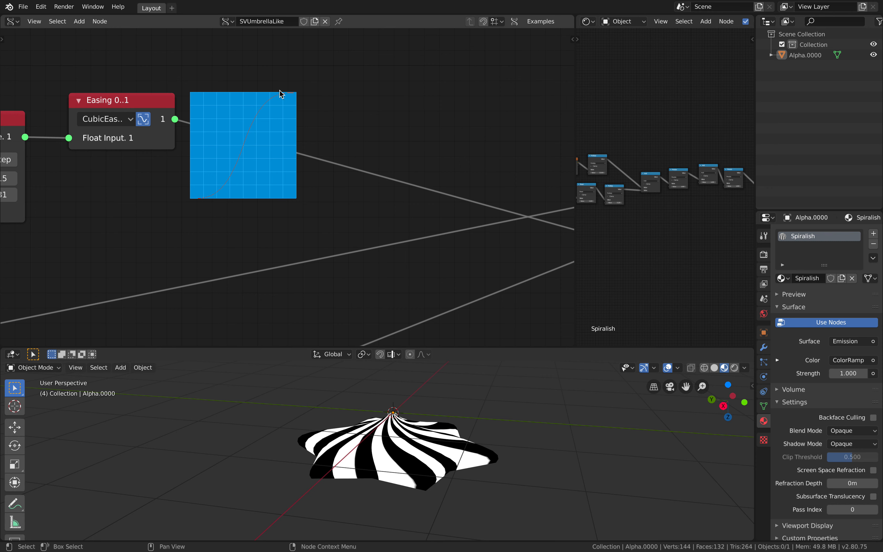
pyautogui.moveTo(408, 56); pyautogui.dragTo(346, 87, button='middle')
pyautogui.moveTo(364, 56)
pyautogui.mouseDown()
pyautogui.moveTo(351, 57)
pyautogui.moveTo(338, 120)
pyautogui.moveTo(309, 148)
pyautogui.moveTo(332, 136)
pyautogui.moveTo(342, 82)
pyautogui.moveTo(356, 58)
pyautogui.moveTo(366, 60)
pyautogui.mouseUp()
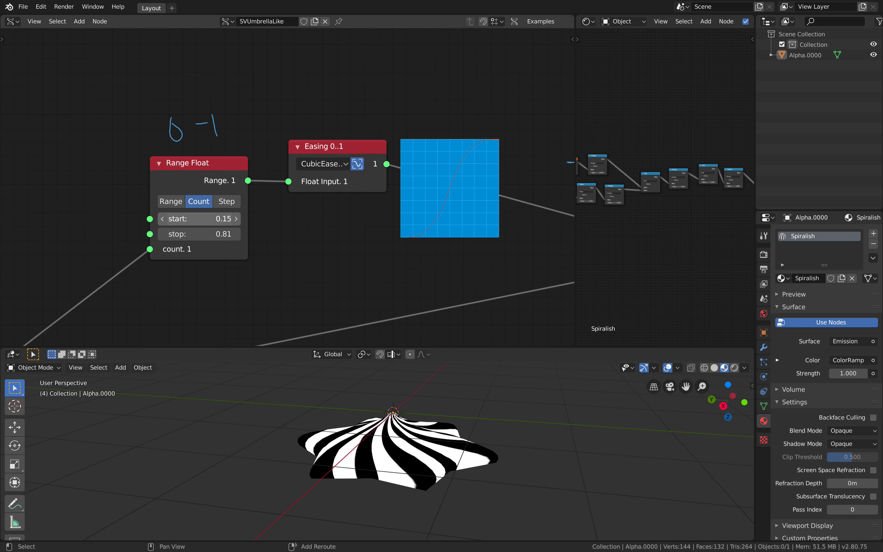
pyautogui.moveTo(210, 238)
pyautogui.mouseDown()
pyautogui.moveTo(221, 238)
pyautogui.moveTo(206, 238)
pyautogui.mouseUp()
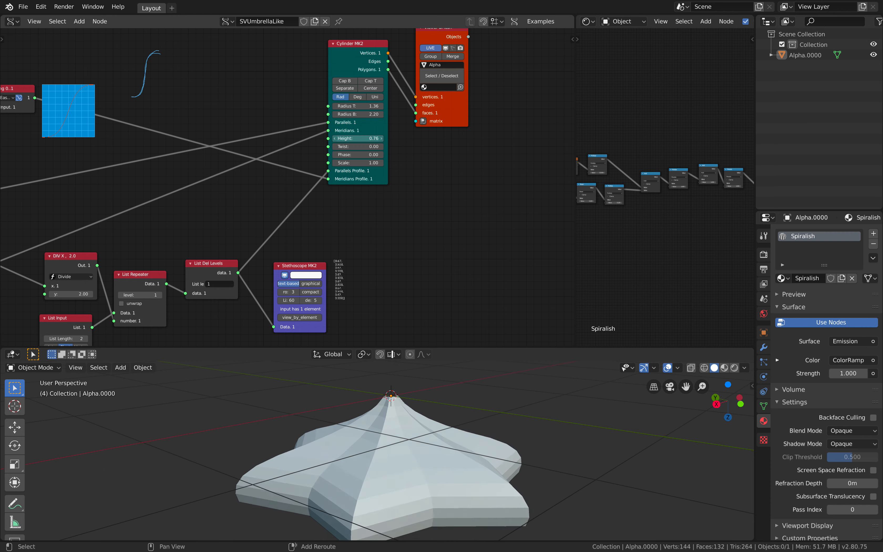
# Try out a twist on the Cylinder MK2 node and reset Twist to 0
pyautogui.moveTo(358, 146); pyautogui.dragTo(370, 147)
pyautogui.click(361, 146)
pyautogui.write('0')
pyautogui.press('Return')
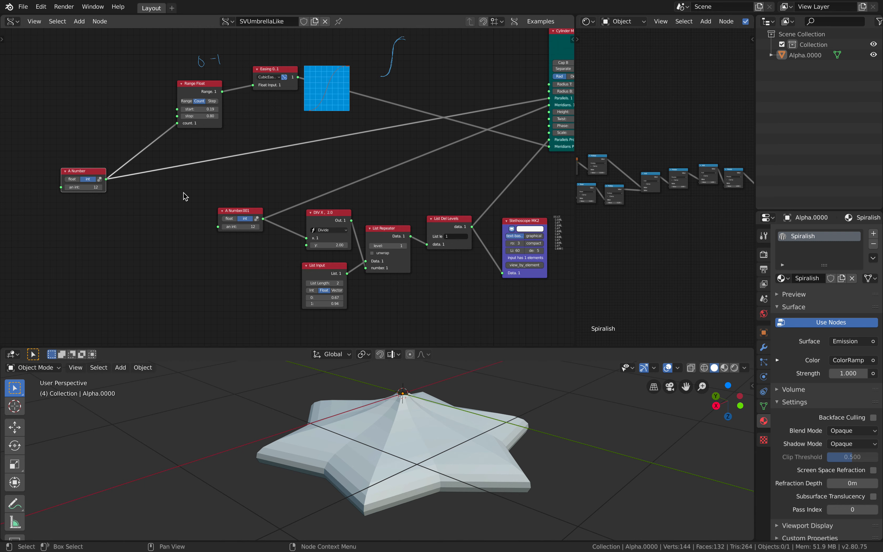
# Nudge the A Number and A Number.001 nodes slightly within the Sverchok node tree
pyautogui.scroll(5, 168, 197)
pyautogui.moveTo(147, 173); pyautogui.dragTo(130, 166)
pyautogui.moveTo(178, 146); pyautogui.dragTo(152, 155, button='middle')
pyautogui.moveTo(104, 181); pyautogui.dragTo(112, 181)
pyautogui.moveTo(345, 414); pyautogui.dragTo(355, 419, button='middle')
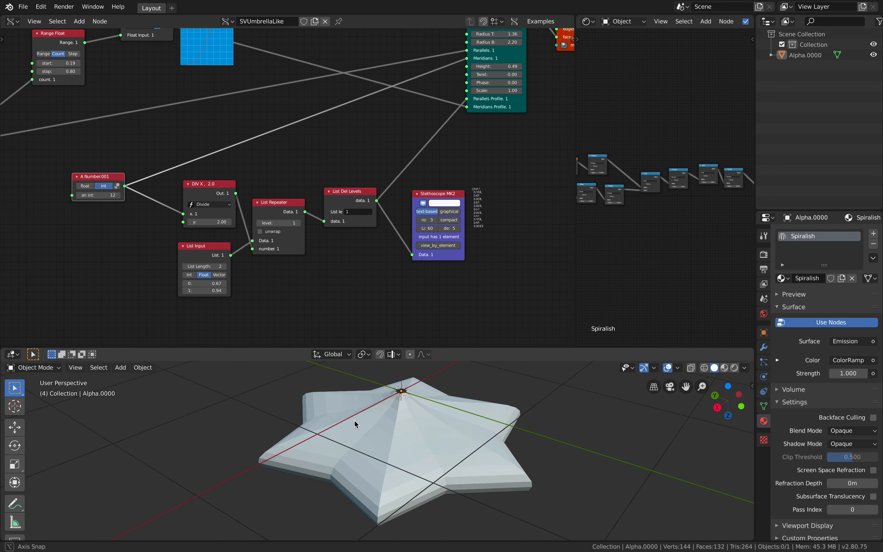
pyautogui.moveTo(98, 176); pyautogui.dragTo(108, 175)
pyautogui.scroll(2, 185, 254)
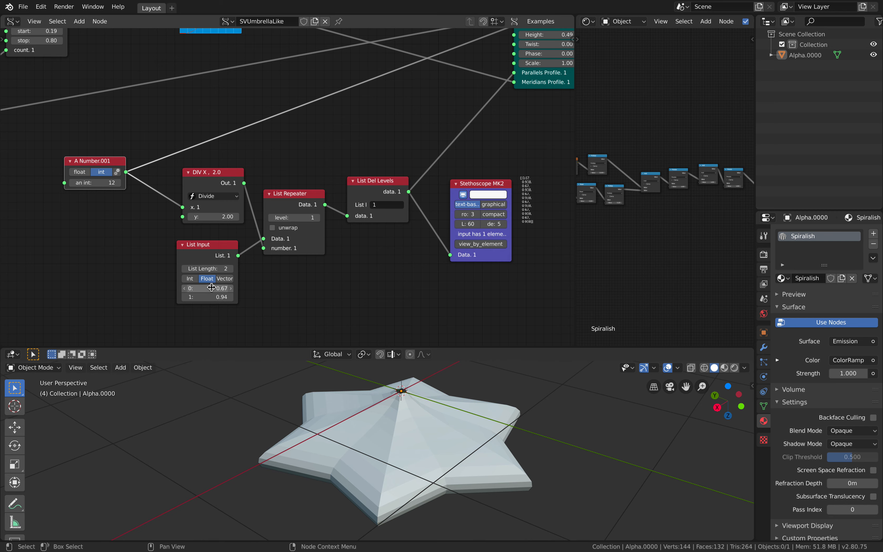
# Set both List Input values to 0.8 at once
pyautogui.moveTo(224, 286); pyautogui.dragTo(210, 290)
pyautogui.write('0.8')
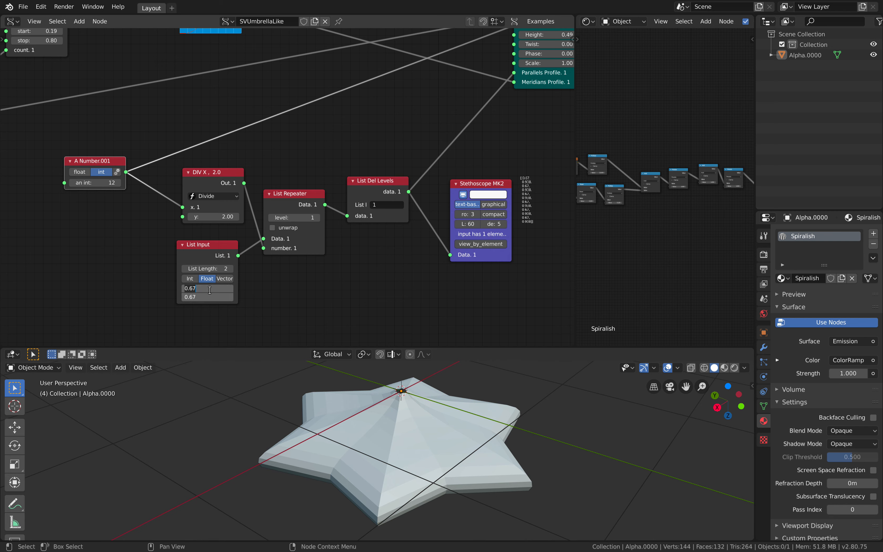
pyautogui.press('Return')
# Nudge the List Input, List Repeater and List Del Levels nodes slightly apart
pyautogui.moveTo(208, 244); pyautogui.dragTo(193, 251)
pyautogui.moveTo(292, 197); pyautogui.dragTo(288, 200)
pyautogui.moveTo(379, 180)
pyautogui.mouseDown()
pyautogui.moveTo(380, 187)
pyautogui.moveTo(381, 177)
pyautogui.mouseUp()
# Inspect the List Repeater output in Stethoscope MK2, and reconnect the List Del Levels data output to it
pyautogui.moveTo(322, 207); pyautogui.dragTo(450, 254)
pyautogui.scroll(3, 450, 255)
pyautogui.moveTo(449, 254); pyautogui.dragTo(336, 256, button='middle')
pyautogui.moveTo(268, 134); pyautogui.dragTo(336, 257)
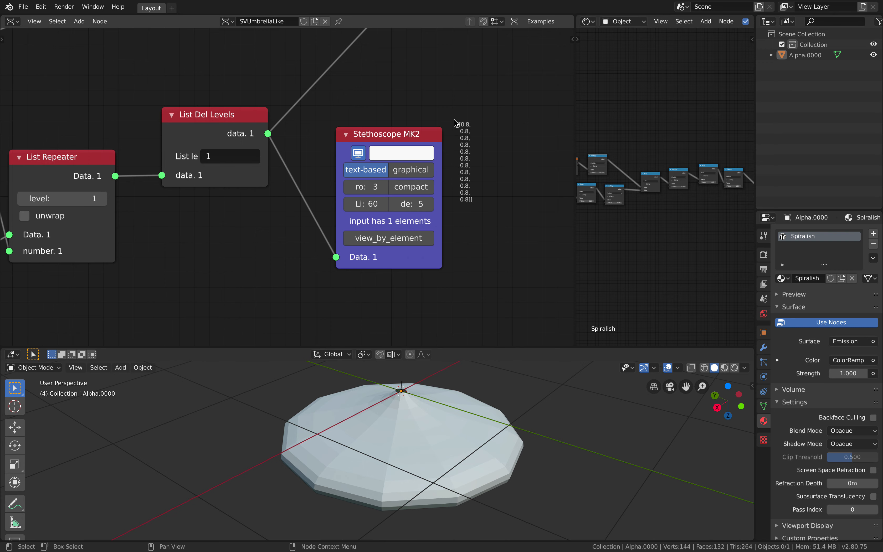
# Lower the first List Input value to 0.61, leaving the second value as it is
pyautogui.scroll(-3, 430, 126)
pyautogui.moveTo(306, 166); pyautogui.dragTo(423, 131, button='middle')
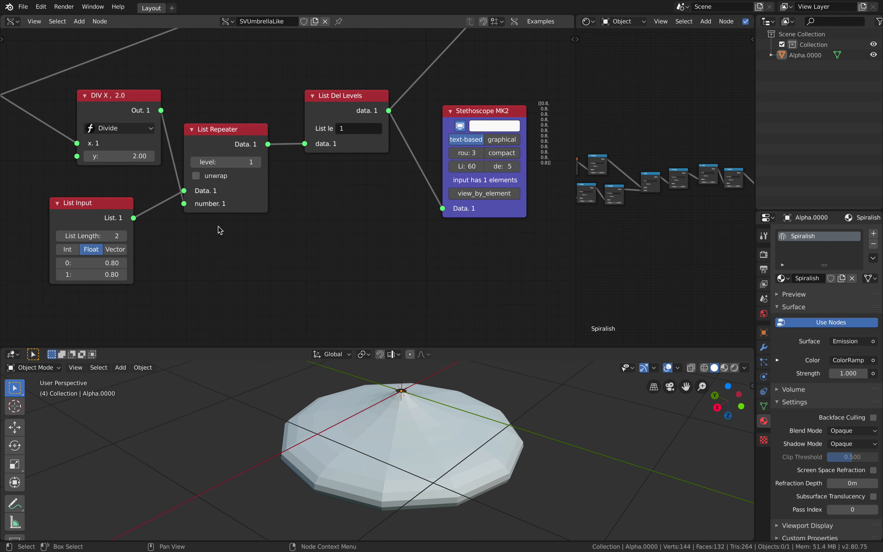
pyautogui.moveTo(113, 263); pyautogui.dragTo(87, 263)
pyautogui.scroll(-2, 359, 260)
pyautogui.scroll(1, 241, 236)
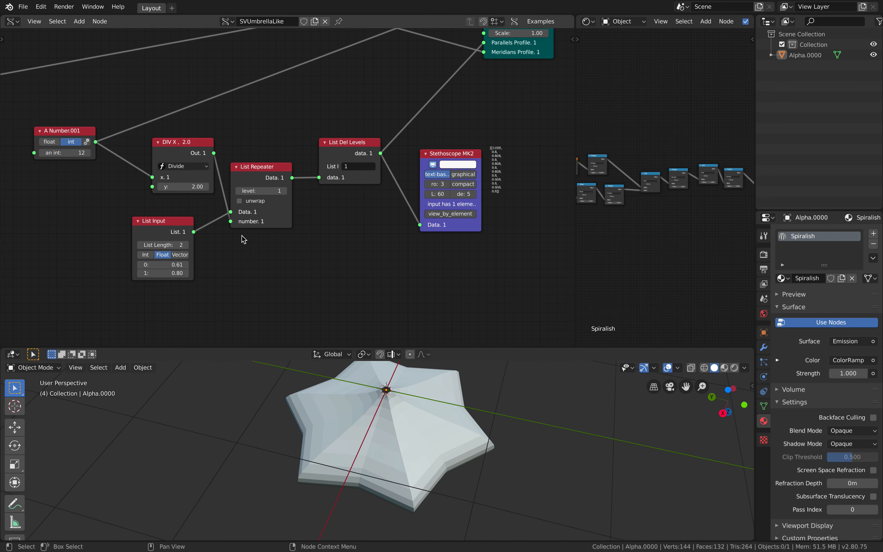
# Reposition the List Input and Divide nodes so they line up beside the List Repeater node
pyautogui.moveTo(211, 221); pyautogui.dragTo(224, 219)
pyautogui.scroll(5, 221, 215)
pyautogui.moveTo(221, 213); pyautogui.dragTo(263, 195, button='middle')
pyautogui.moveTo(240, 120); pyautogui.dragTo(232, 122)
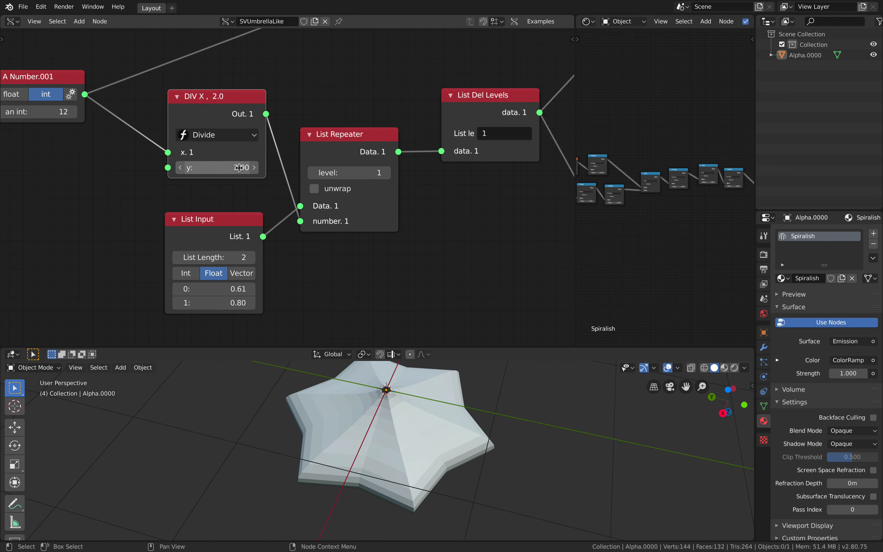
# Set the List Input node's list length to 5
pyautogui.scroll(-3, 241, 194)
pyautogui.moveTo(241, 194); pyautogui.dragTo(252, 170, button='middle')
pyautogui.click(251, 217)
pyautogui.write('5')
pyautogui.press('Return')
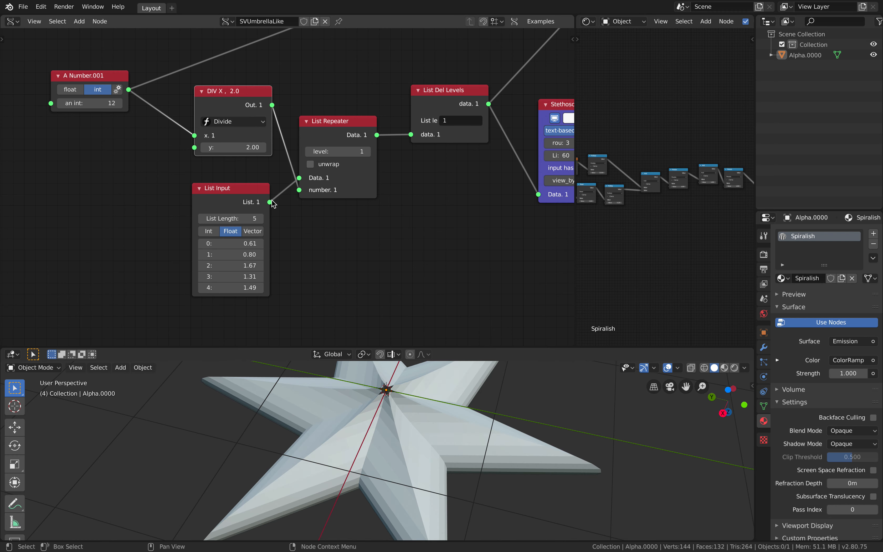
# Set the y value of the Divide node to 5
pyautogui.moveTo(419, 397); pyautogui.dragTo(429, 398, button='middle')
pyautogui.click(249, 149)
pyautogui.write('5')
pyautogui.press('Return')
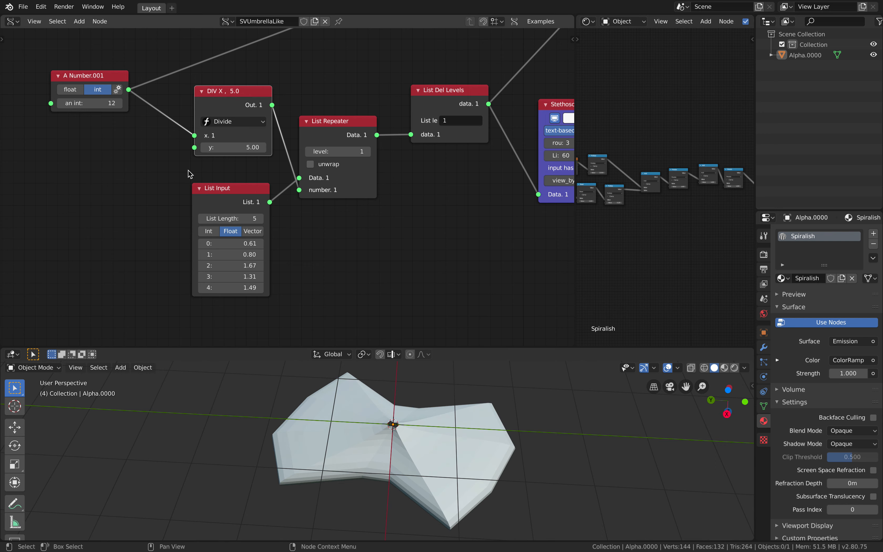
# Set the A Number.001 integer to 20 and move that node slightly away from the Divide node
pyautogui.moveTo(452, 394); pyautogui.dragTo(447, 394, button='middle')
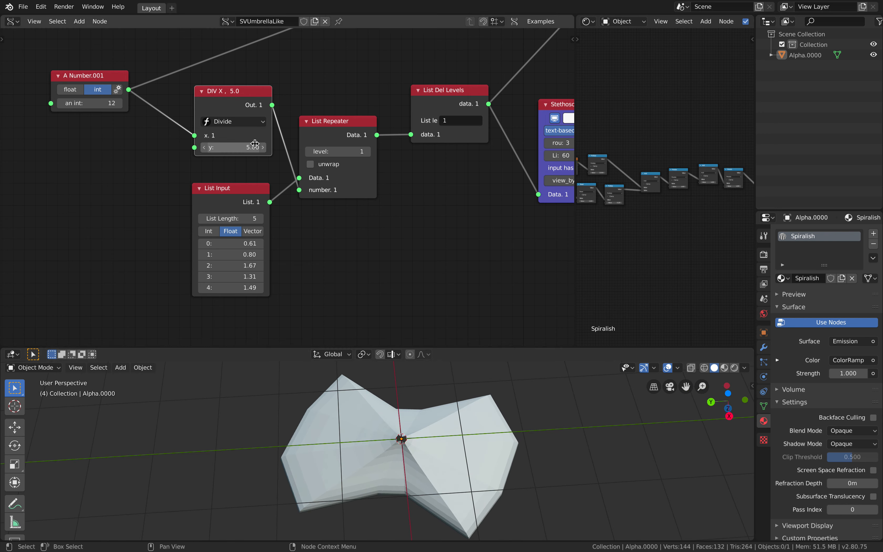
pyautogui.click(104, 102)
pyautogui.write('20')
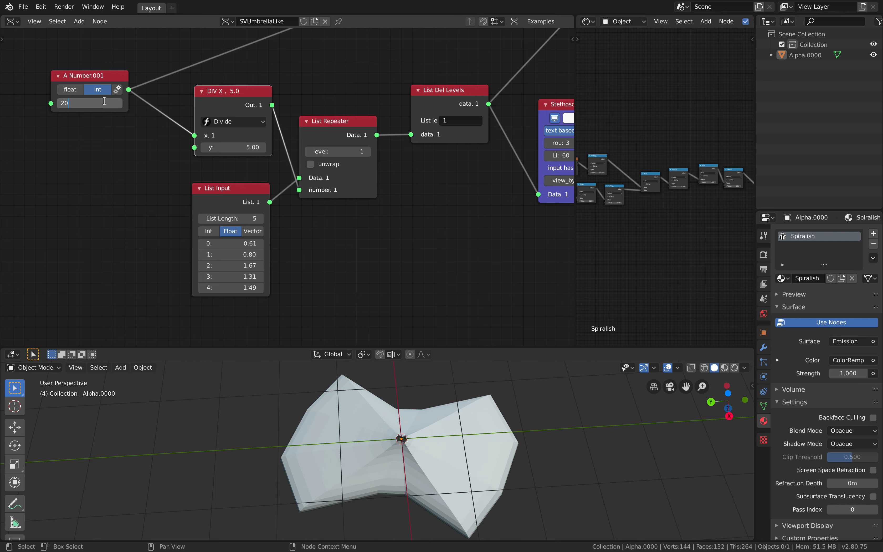
pyautogui.press('Return')
pyautogui.moveTo(109, 75); pyautogui.dragTo(97, 71)
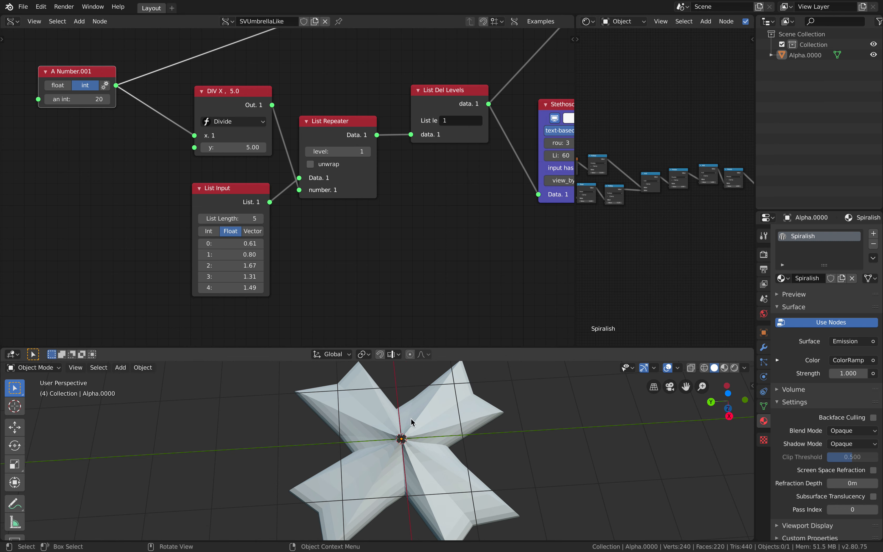
# Adjust List Input values 2, 3 and 4 to about 1.25, 1.49 and 2.03
pyautogui.moveTo(412, 422); pyautogui.dragTo(394, 421, button='middle')
pyautogui.moveTo(251, 266); pyautogui.dragTo(248, 287)
pyautogui.moveTo(387, 442); pyautogui.dragTo(418, 426, button='middle')
pyautogui.click(423, 419)
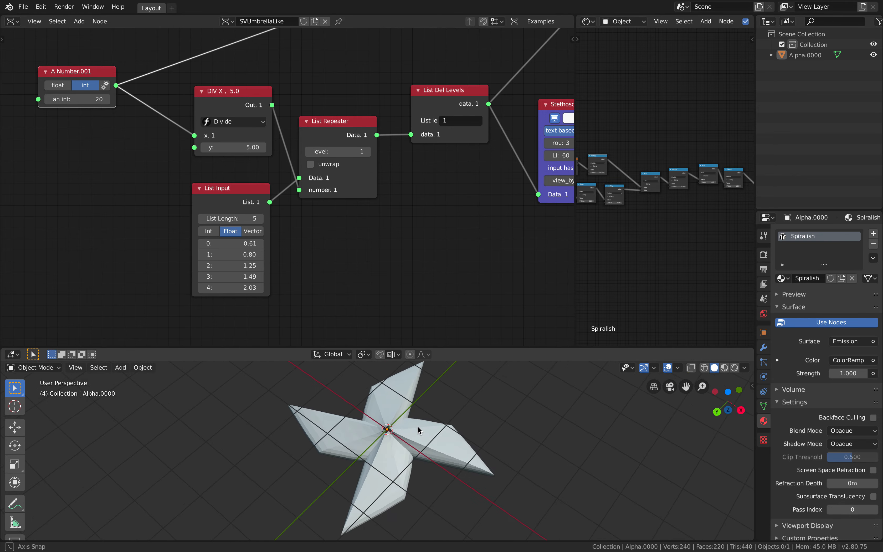